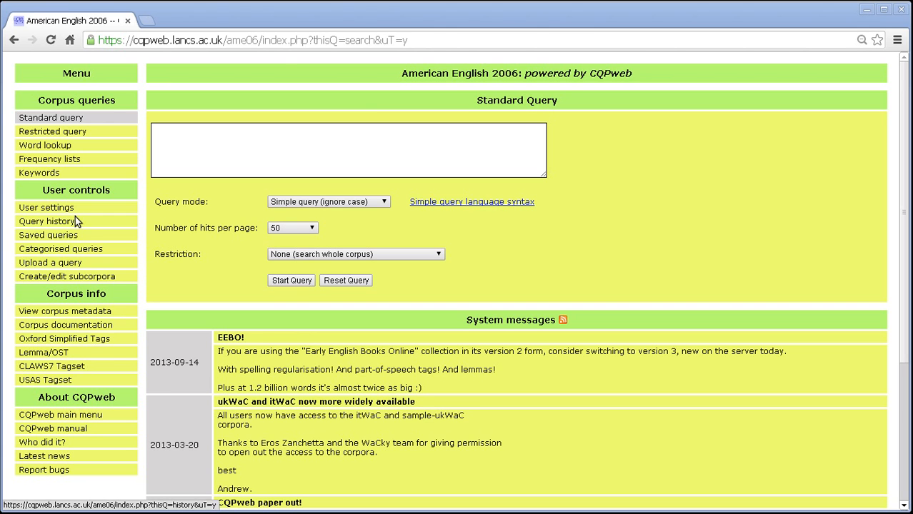
Open the page for uploading a query from an external data file.
{"action": "left_click", "coordinate": [76, 264]}
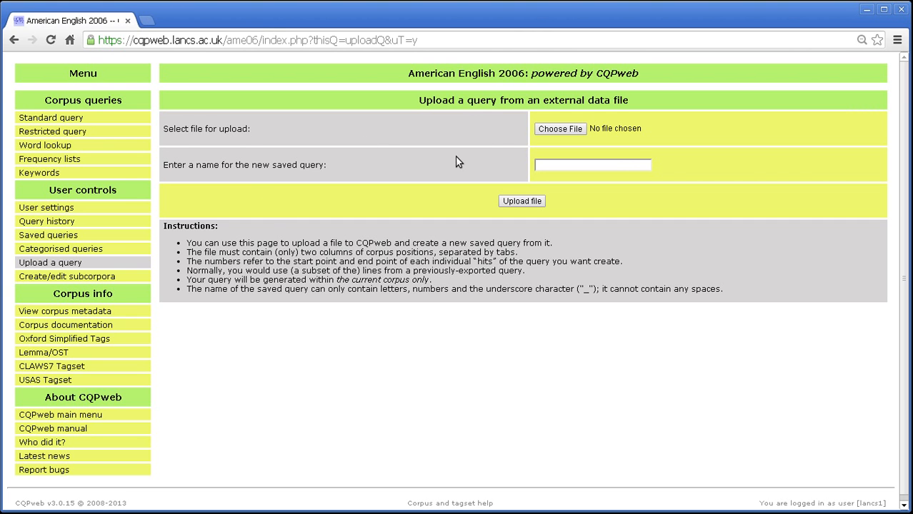
{"action": "key", "text": "F1"}
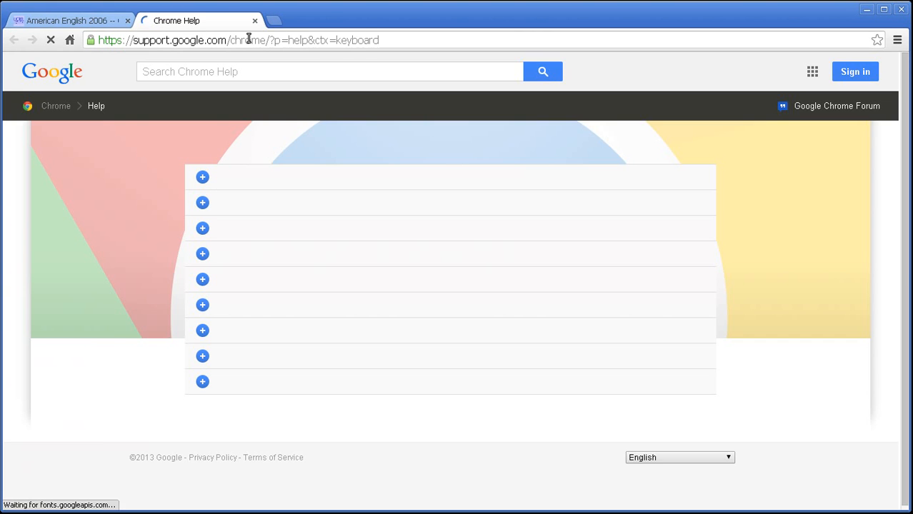
{"action": "left_click", "coordinate": [254, 20]}
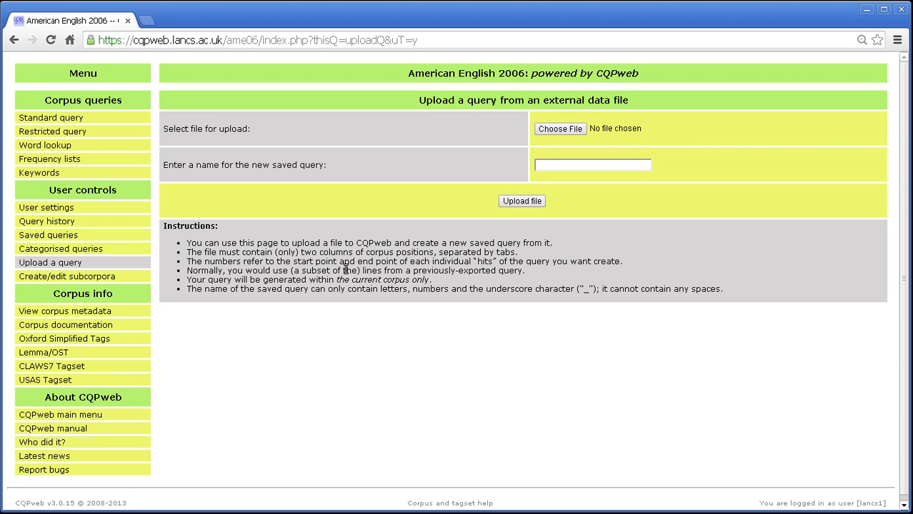
Read the upload instructions on previously exported lines, the current-corpus restriction and the naming rules for saved queries.
{"action": "triple_click", "coordinate": [529, 271]}
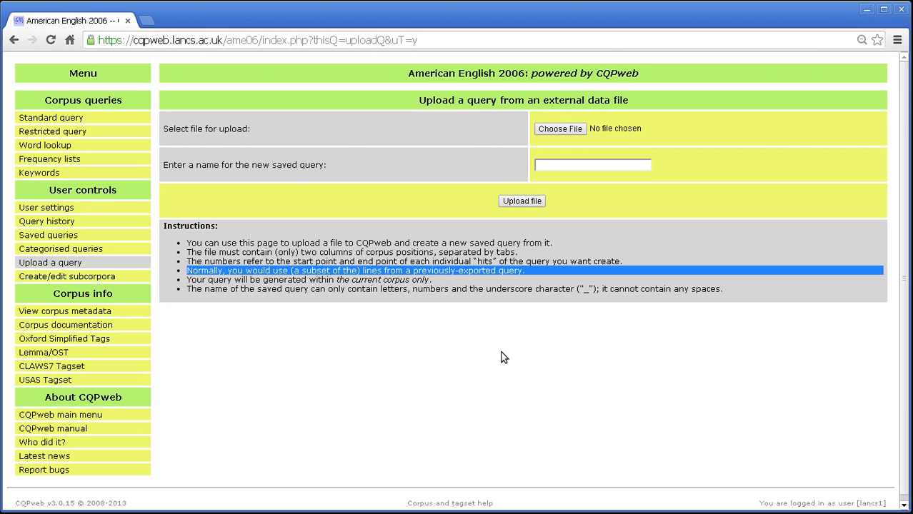
{"action": "triple_click", "coordinate": [197, 280]}
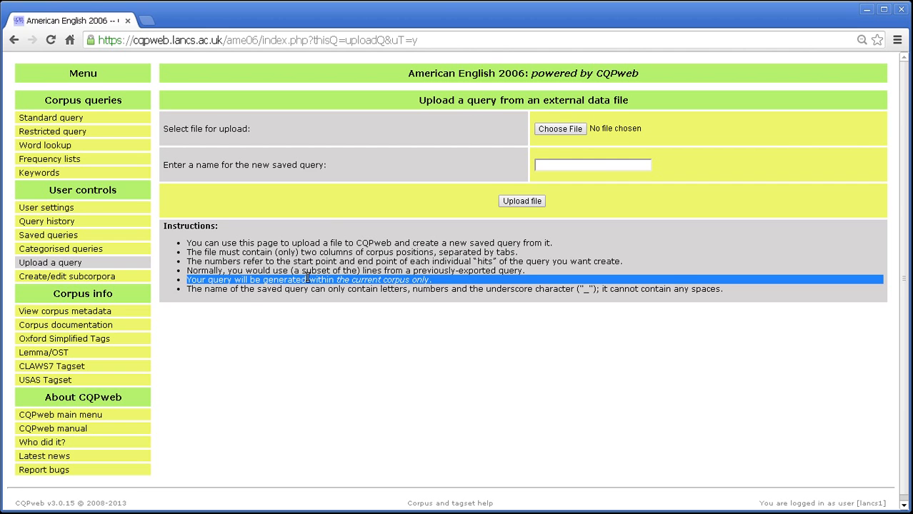
{"action": "left_click", "coordinate": [427, 283]}
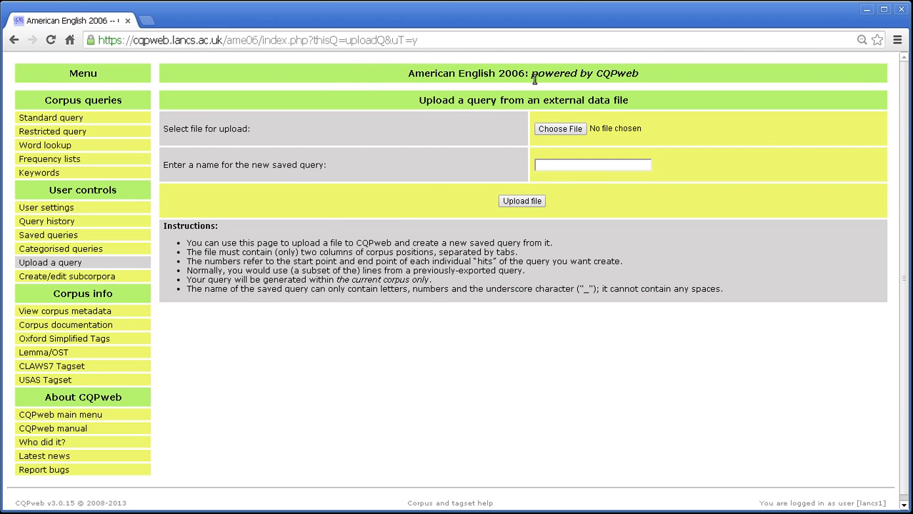
{"action": "left_click_drag", "start_coordinate": [404, 74], "coordinate": [526, 74]}
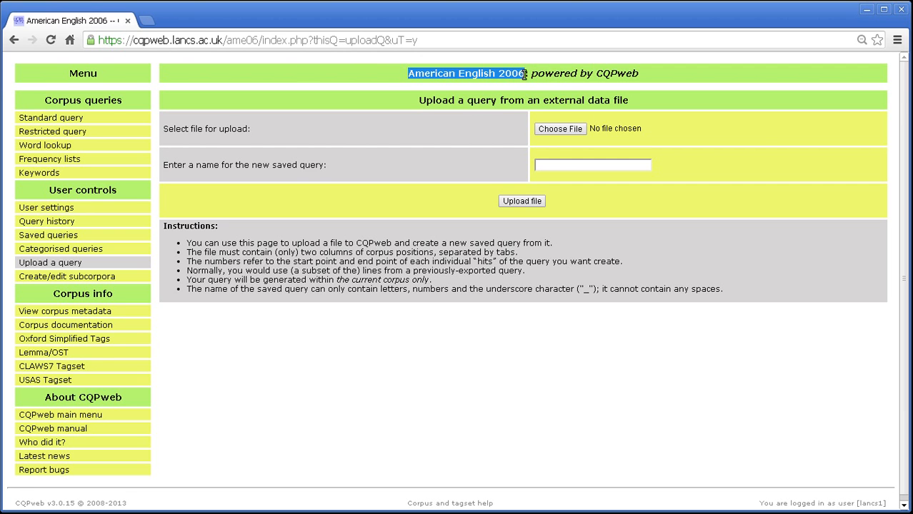
{"action": "left_click", "coordinate": [522, 75]}
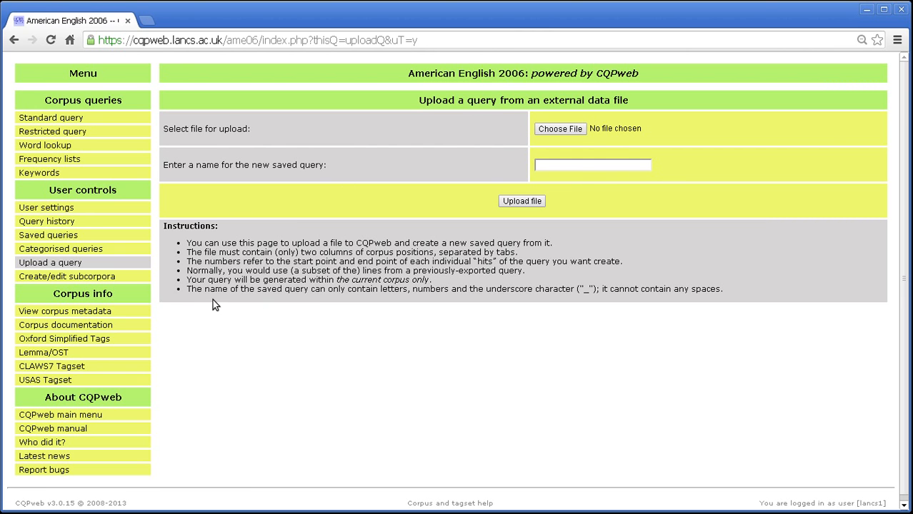
{"action": "left_click_drag", "start_coordinate": [190, 287], "coordinate": [678, 288]}
{"action": "left_click", "coordinate": [677, 289]}
{"action": "left_click", "coordinate": [631, 163]}
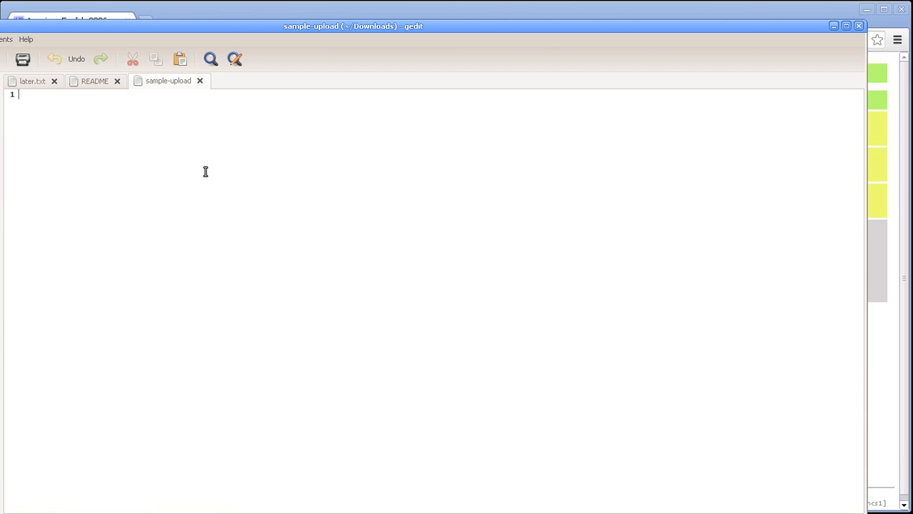
In gedit, enter the tab-separated corpus position pairs 9–9, 15–15, 29–32 and 102–102 on separate lines of the empty sample-upload file.
{"action": "type", "text": "9\t"}
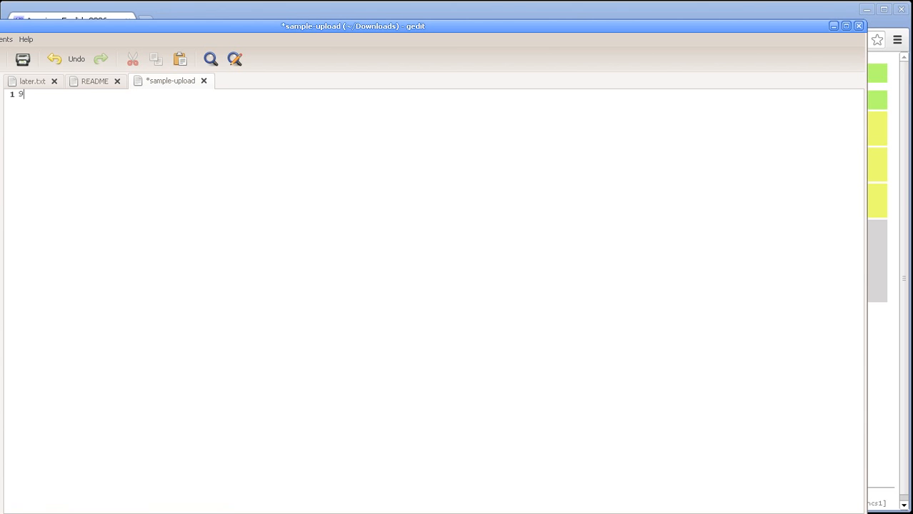
{"action": "type", "text": "9"}
{"action": "key", "text": "Return"}
{"action": "type", "text": "15\t15"}
{"action": "key", "text": "Return"}
{"action": "type", "text": "29"}
{"action": "key", "text": "BackSpace"}
{"action": "type", "text": "32"}
{"action": "key", "text": "Return"}
{"action": "type", "text": "4 102\t102"}
{"action": "key", "text": "Return"}
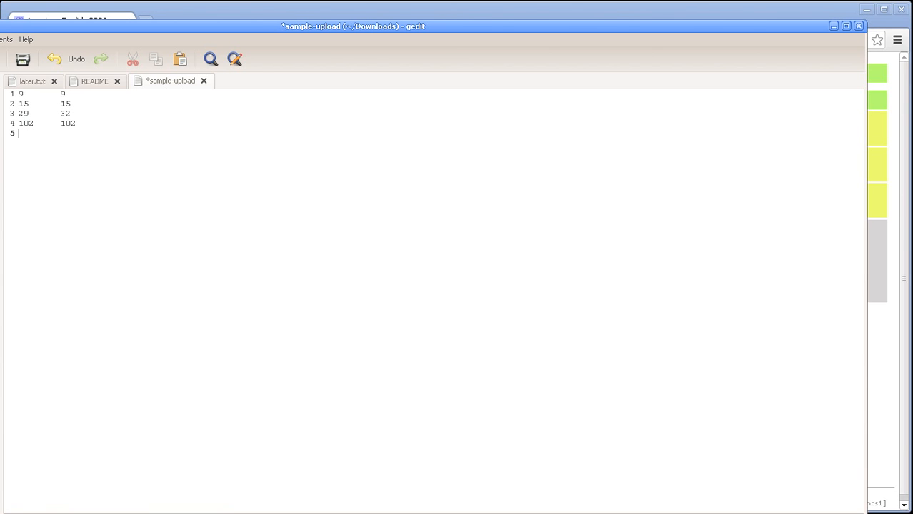
Add the tab-separated position pairs 110–110, 111–120 and 12345–12345 on the next three lines of sample-upload.
{"action": "type", "text": "110"}
{"action": "key", "text": "Tab"}
{"action": "type", "text": "110"}
{"action": "key", "text": "Return"}
{"action": "type", "text": "111"}
{"action": "key", "text": "Tab"}
{"action": "type", "text": "1\t120"}
{"action": "key", "text": "Return"}
{"action": "type", "text": "12345\t1234"}
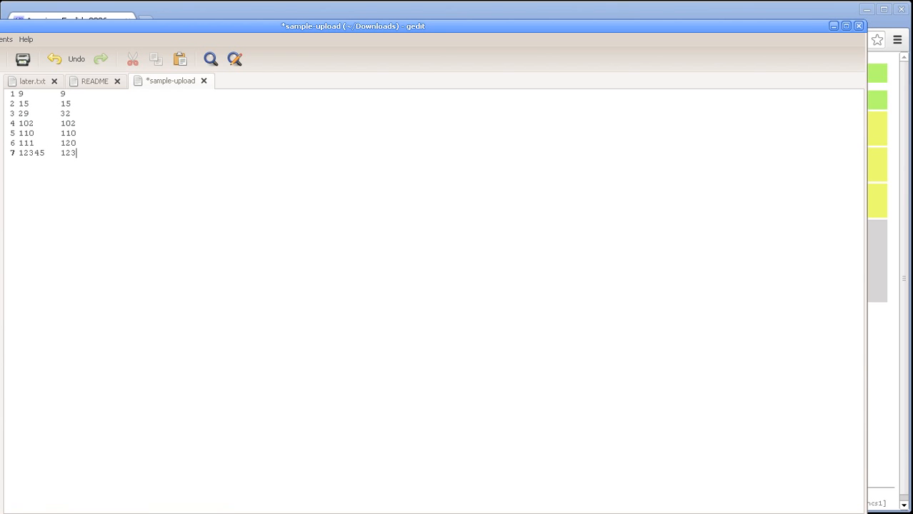
{"action": "type", "text": "5"}
{"action": "key", "text": "Return"}
Add the tab-separated pairs 13000–13001, 20000–20000 and 25451–25452 without a trailing empty line, and save the sample-upload file.
{"action": "type", "text": "13000\t13001"}
{"action": "key", "text": "Return"}
{"action": "type", "text": "200001"}
{"action": "key", "text": "BackSpace"}
{"action": "type", "text": "20000"}
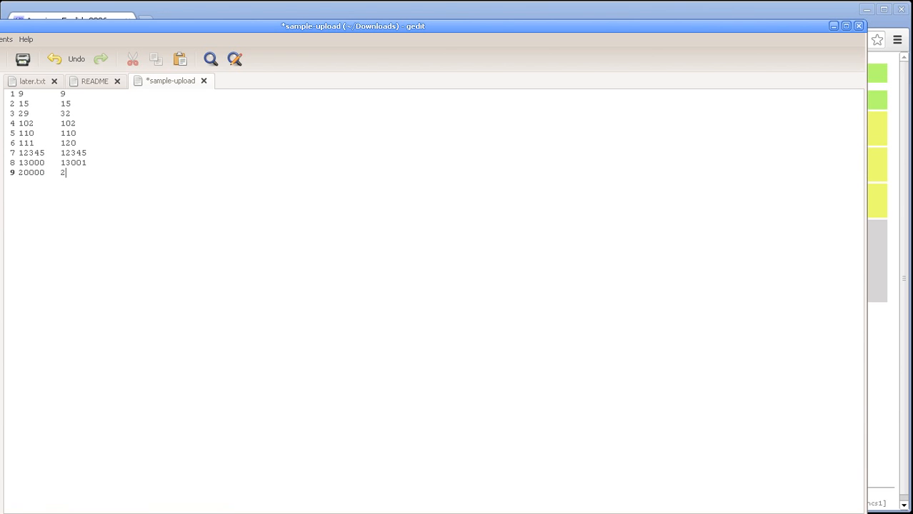
{"action": "key", "text": "Return"}
{"action": "type", "text": "25451"}
{"action": "key", "text": "Tab"}
{"action": "type", "text": "25452"}
{"action": "key", "text": "Return"}
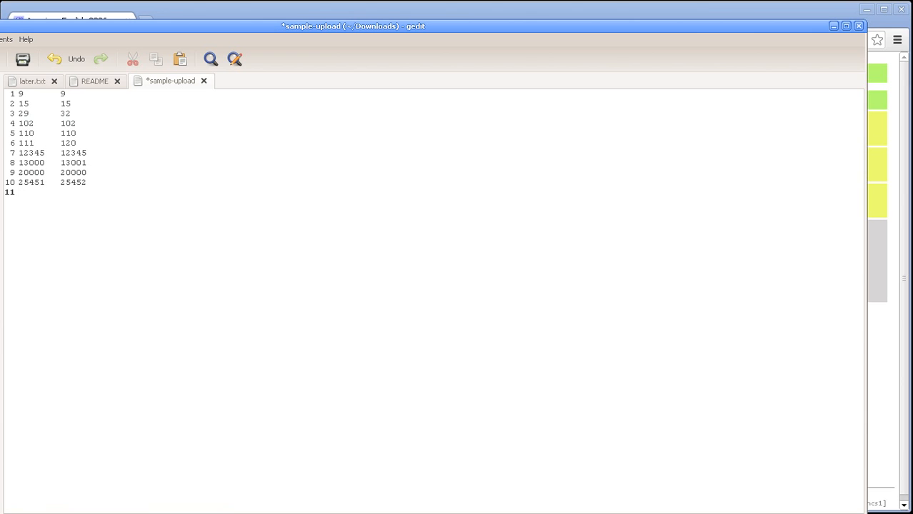
{"action": "key", "text": "BackSpace"}
{"action": "left_click", "coordinate": [22, 59]}
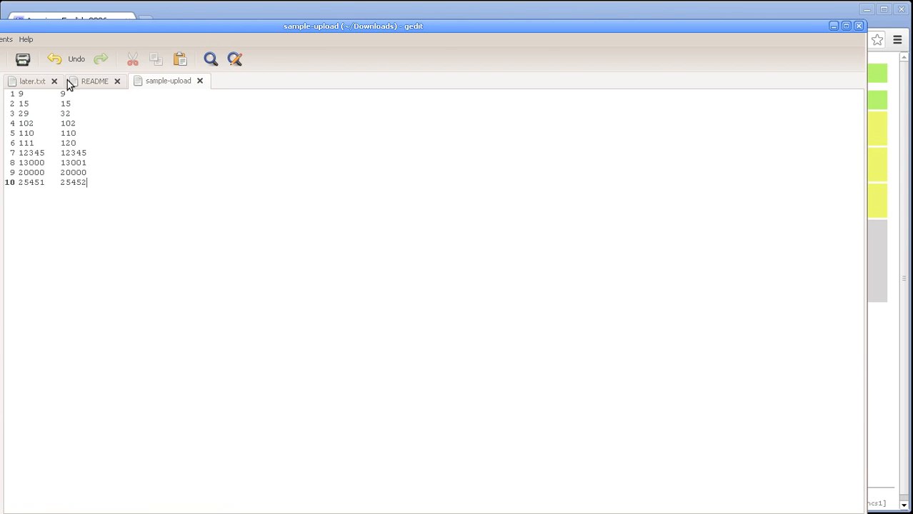
Switch back to CQPweb in the browser and name the new saved query RANDOM_RUBBISH.
{"action": "left_click_drag", "start_coordinate": [283, 28], "coordinate": [0, 30]}
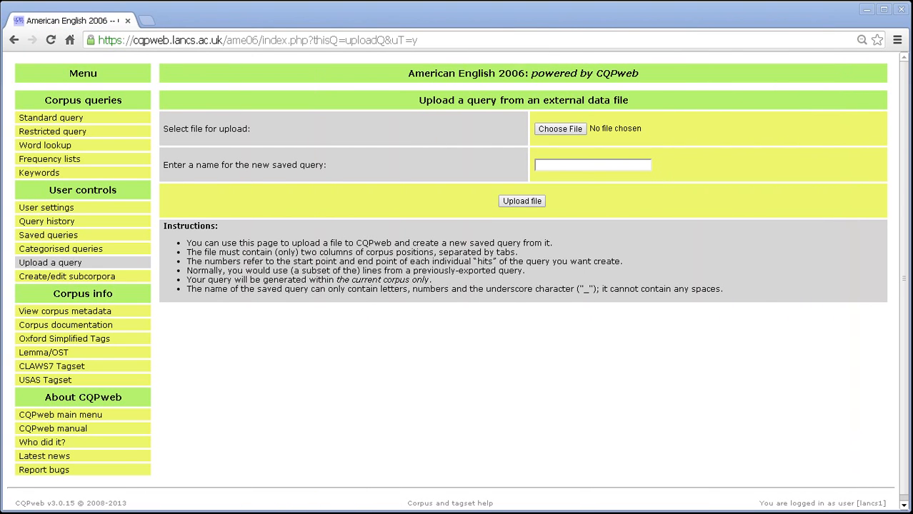
{"action": "left_click", "coordinate": [546, 160]}
{"action": "type", "text": "RANDOM"}
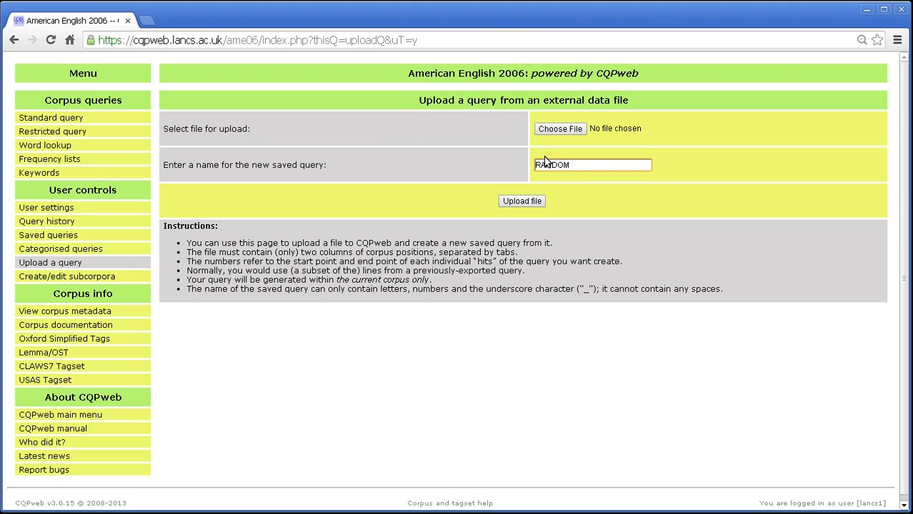
{"action": "type", "text": "_RUBBISH"}
Choose the sample-upload file from the Downloads folder and upload it to create the saved query.
{"action": "left_click", "coordinate": [611, 132]}
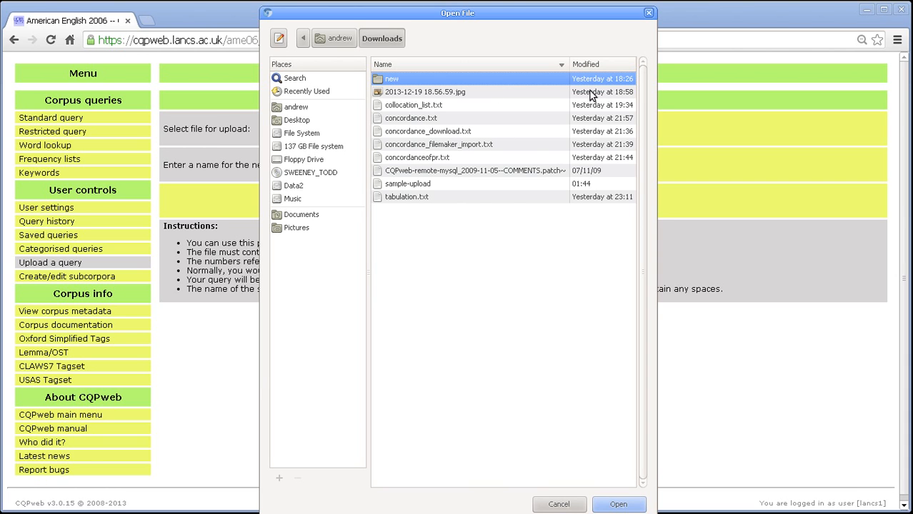
{"action": "left_click", "coordinate": [477, 197]}
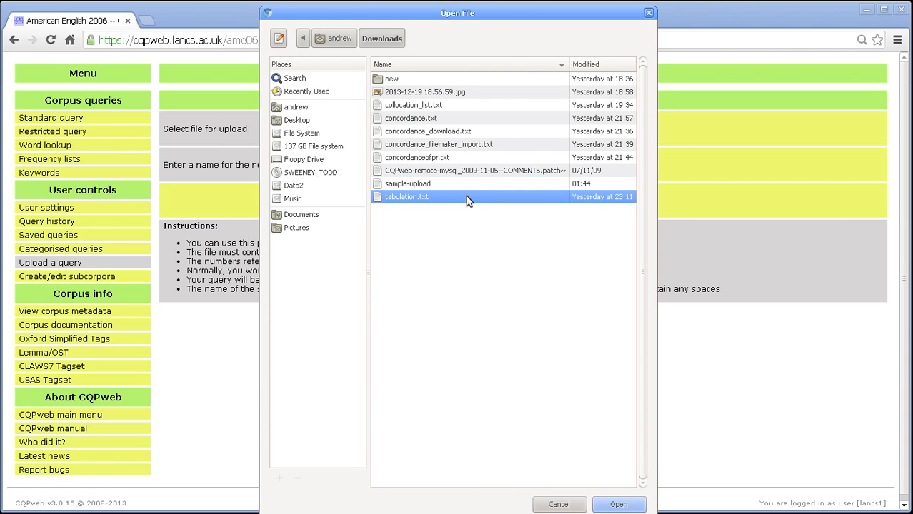
{"action": "left_click", "coordinate": [463, 184]}
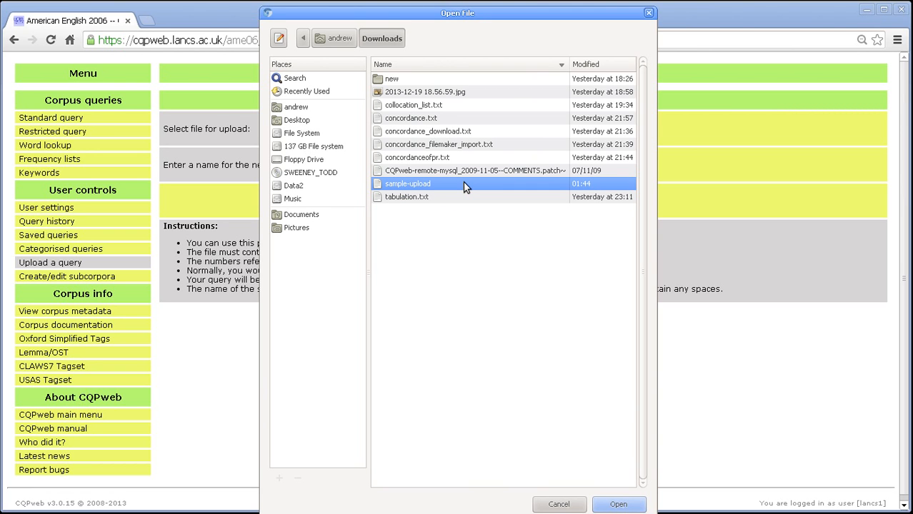
{"action": "double_click", "coordinate": [464, 183]}
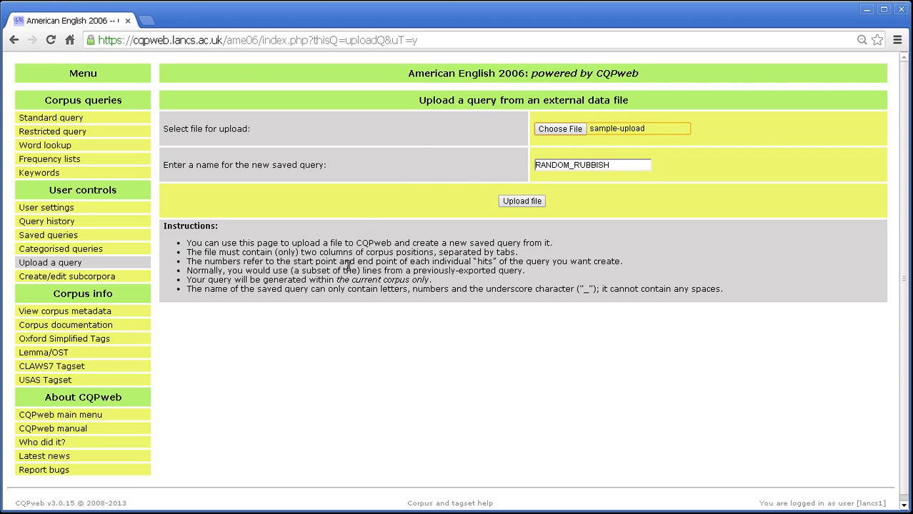
{"action": "left_click", "coordinate": [536, 165]}
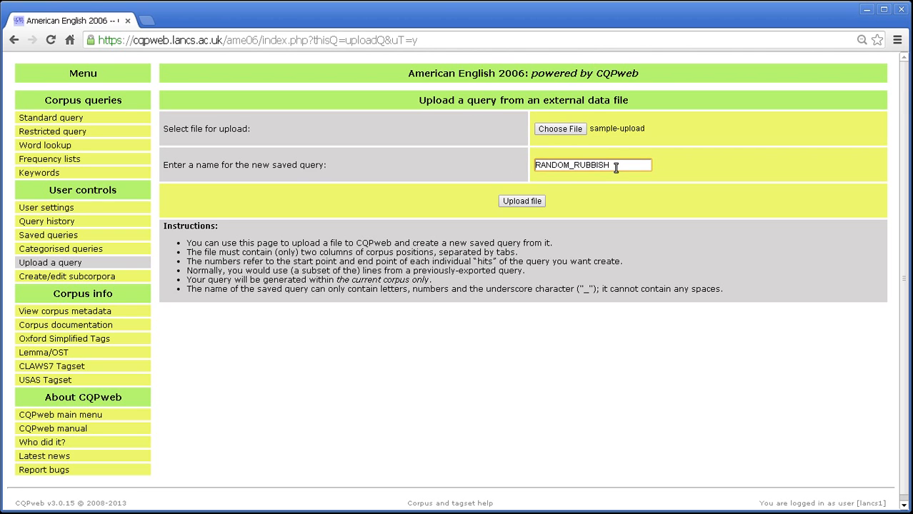
{"action": "left_click", "coordinate": [537, 203]}
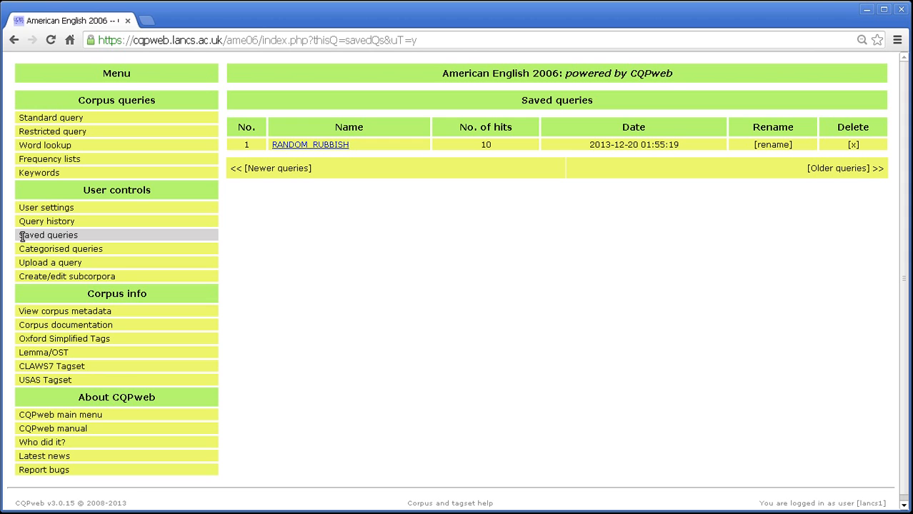
Open the concordance of the RANDOM_RUBBISH query from the saved queries list.
{"action": "left_click_drag", "start_coordinate": [20, 236], "coordinate": [83, 235]}
{"action": "left_click", "coordinate": [361, 241]}
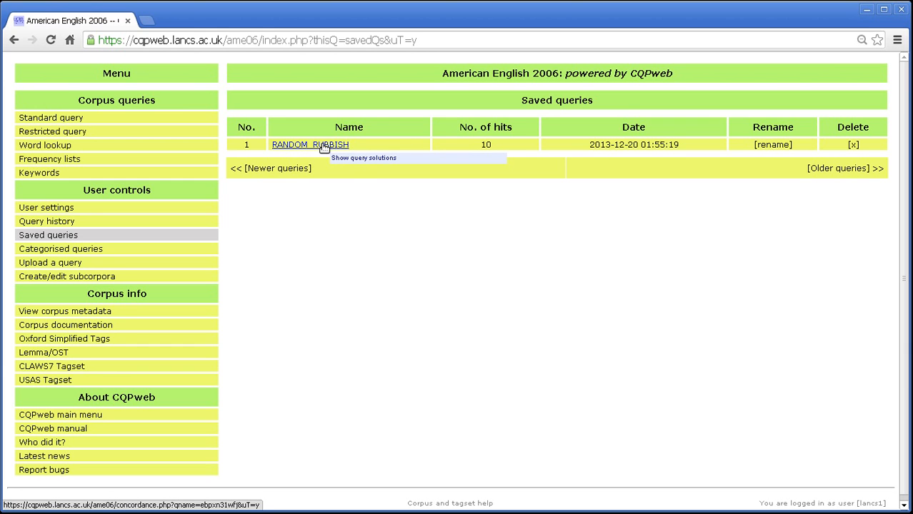
{"action": "triple_click", "coordinate": [534, 103]}
{"action": "left_click", "coordinate": [490, 167]}
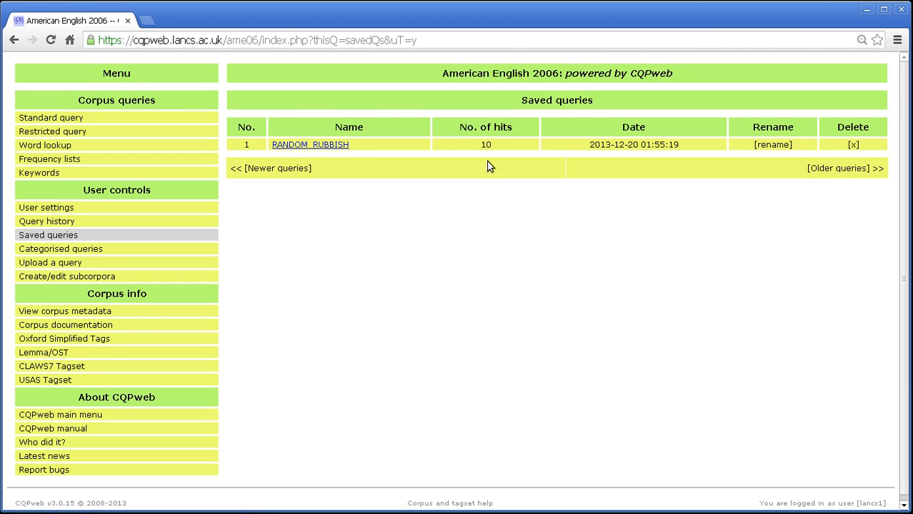
{"action": "left_click", "coordinate": [333, 147]}
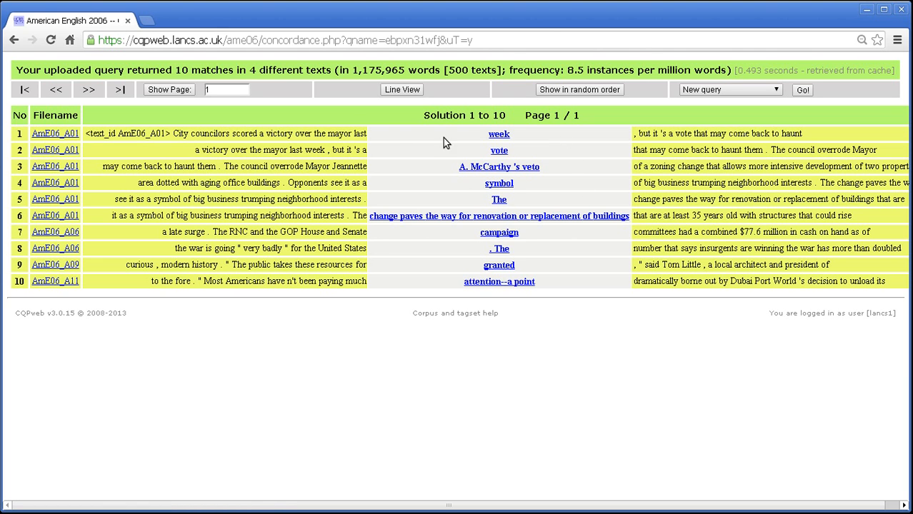
Count the words leading up to the first hit, "week", to check it against its uploaded corpus position.
{"action": "mouse_move", "coordinate": [503, 141]}
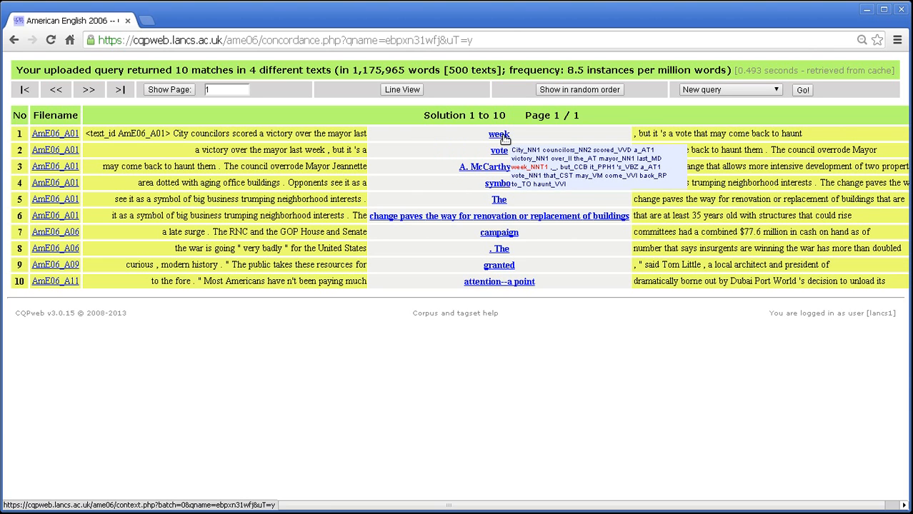
{"action": "left_click_drag", "start_coordinate": [174, 134], "coordinate": [189, 135]}
{"action": "double_click", "coordinate": [206, 135]}
{"action": "double_click", "coordinate": [249, 134]}
{"action": "double_click", "coordinate": [262, 134]}
{"action": "double_click", "coordinate": [278, 134]}
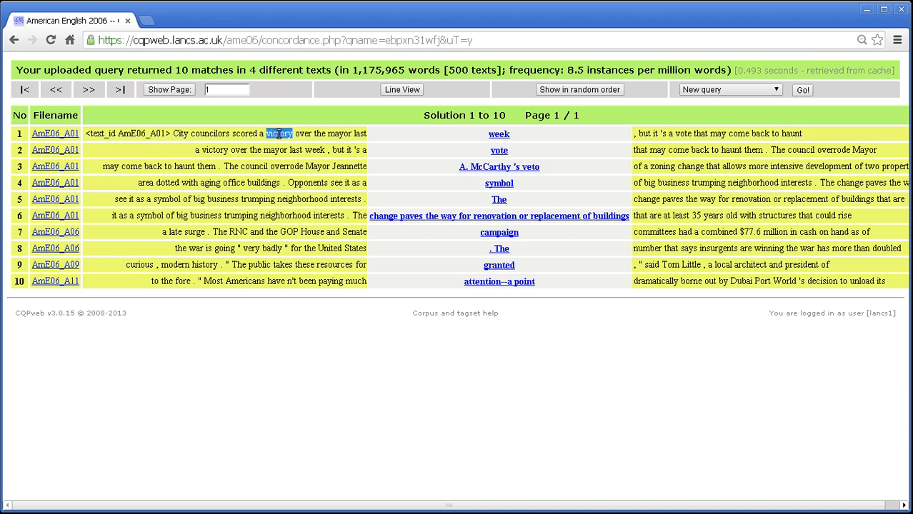
{"action": "double_click", "coordinate": [303, 133]}
{"action": "double_click", "coordinate": [319, 133]}
{"action": "double_click", "coordinate": [340, 134]}
{"action": "left_click", "coordinate": [364, 135]}
{"action": "mouse_move", "coordinate": [500, 134]}
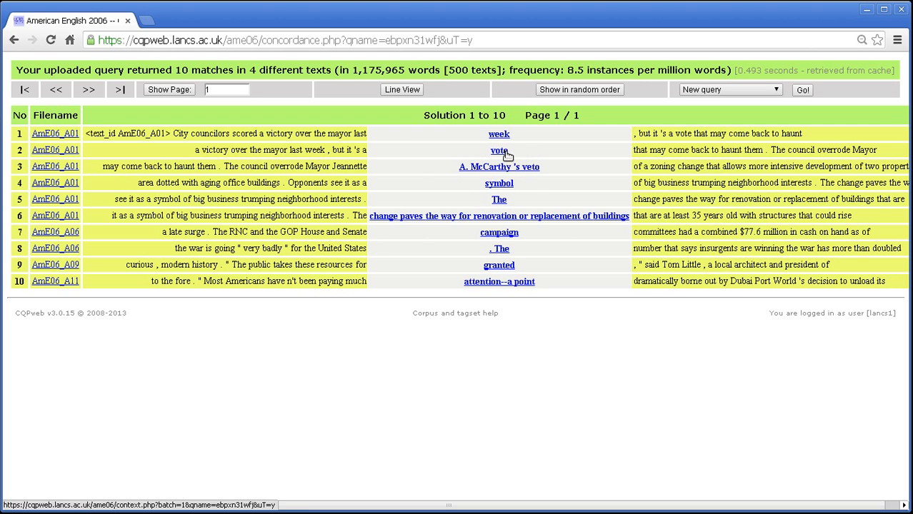
Check the second hit, "vote", against its uploaded corpus position by following the words after the first hit.
{"action": "mouse_move", "coordinate": [503, 152]}
{"action": "double_click", "coordinate": [687, 134]}
{"action": "left_click", "coordinate": [543, 148]}
{"action": "double_click", "coordinate": [542, 147]}
{"action": "left_click", "coordinate": [551, 149]}
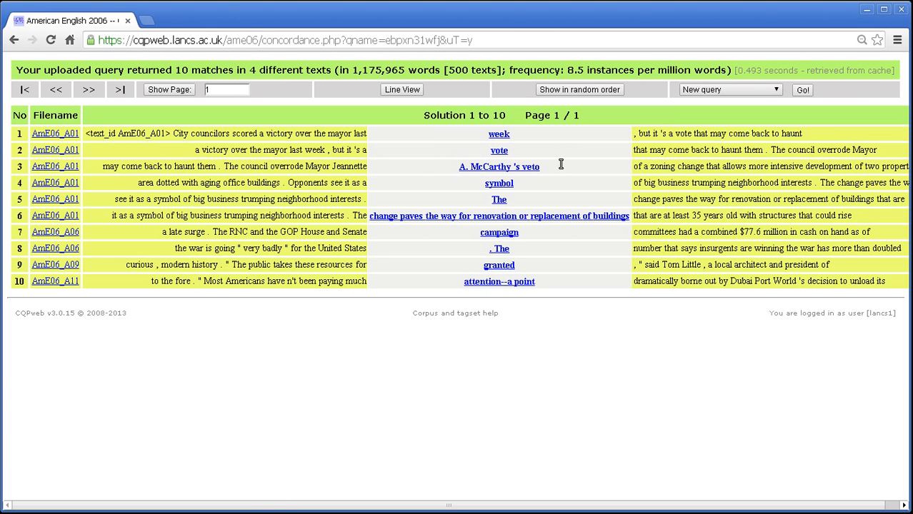
Compare the remaining concordance hits, including the multi-word ones, with the position pairs in the sample-upload file.
{"action": "left_click_drag", "start_coordinate": [541, 165], "coordinate": [450, 167]}
{"action": "mouse_move", "coordinate": [483, 171]}
{"action": "mouse_move", "coordinate": [500, 190]}
{"action": "mouse_move", "coordinate": [472, 221]}
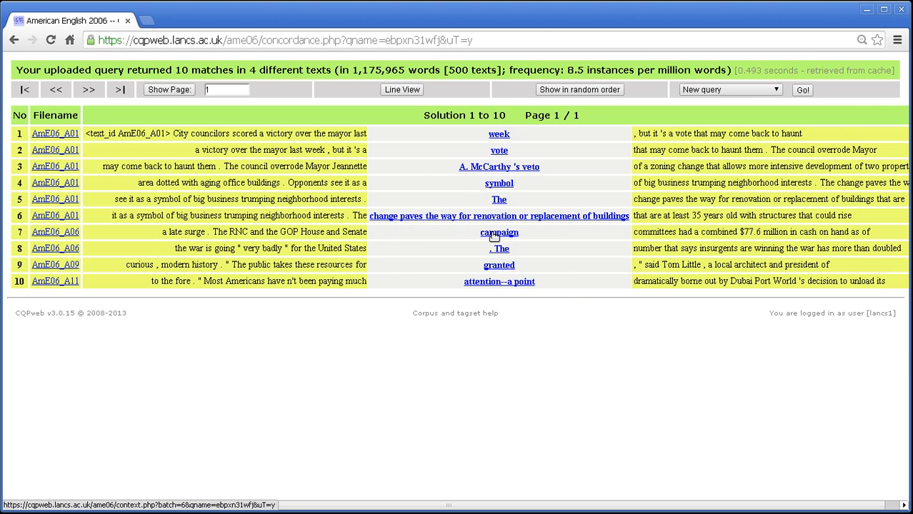
{"action": "mouse_move", "coordinate": [499, 238]}
{"action": "mouse_move", "coordinate": [484, 289]}
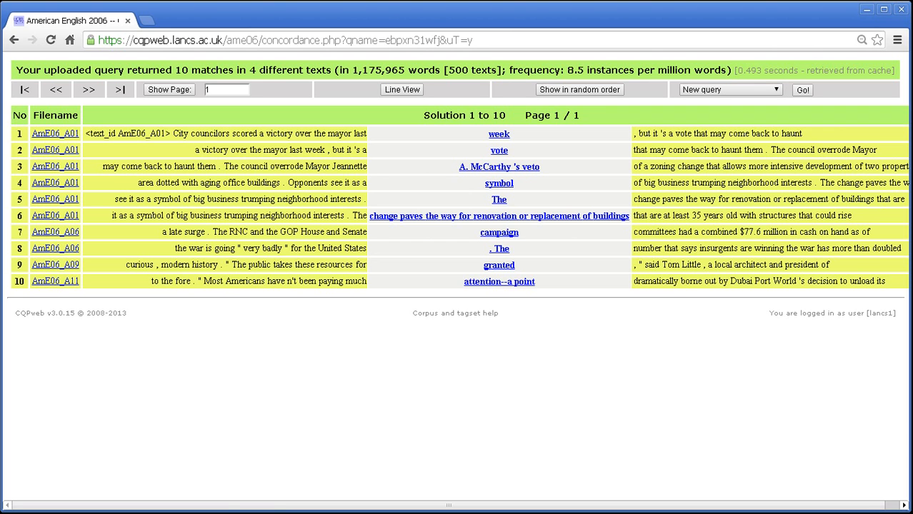
{"action": "left_click_drag", "start_coordinate": [0, 80], "coordinate": [343, 302]}
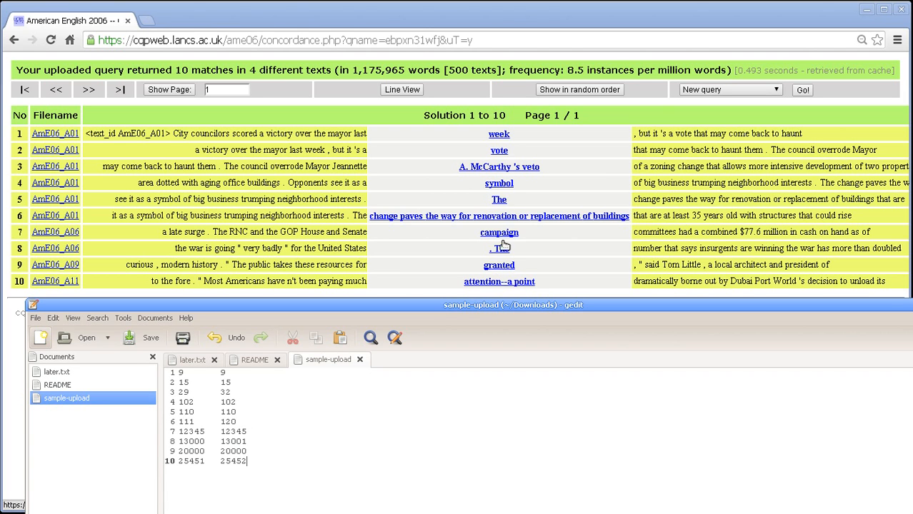
{"action": "left_click", "coordinate": [557, 158]}
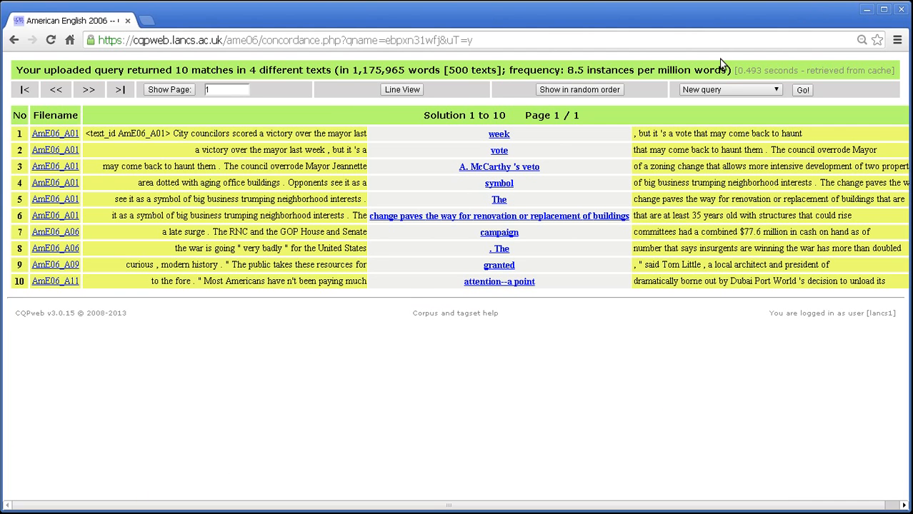
Sort the uploaded query's concordance hits with the sort position set to Node.
{"action": "left_click", "coordinate": [703, 95]}
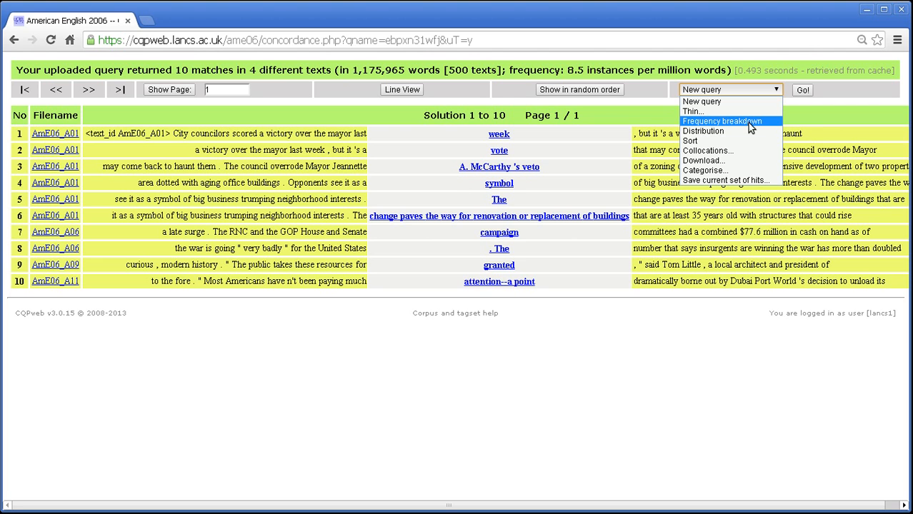
{"action": "left_click", "coordinate": [747, 140]}
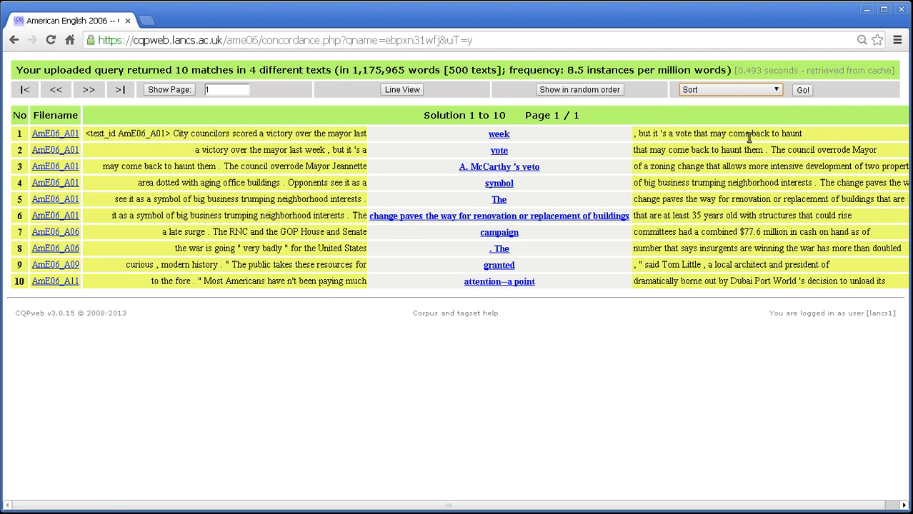
{"action": "left_click", "coordinate": [809, 95]}
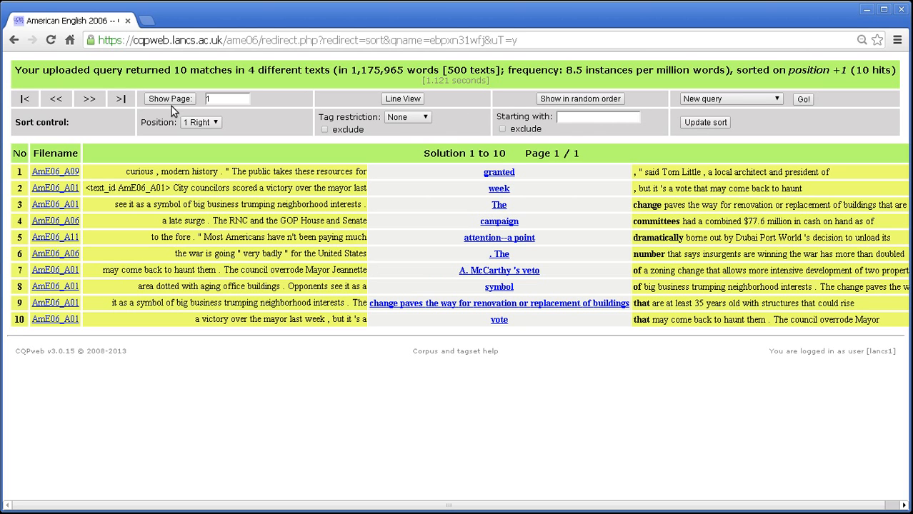
{"action": "left_click", "coordinate": [202, 122]}
{"action": "left_click", "coordinate": [200, 180]}
{"action": "left_click", "coordinate": [721, 126]}
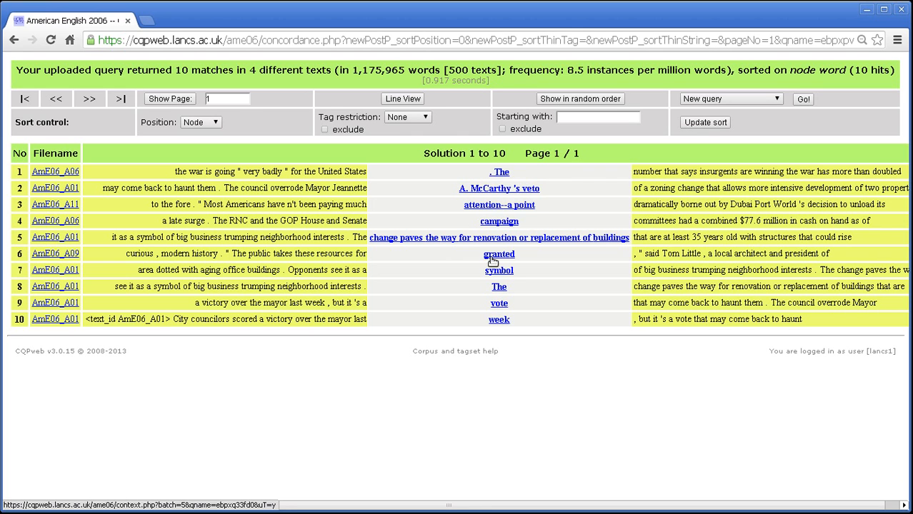
View the frequency breakdown of the sorted hits and its breakdown options, and return to the concordance.
{"action": "left_click", "coordinate": [729, 99]}
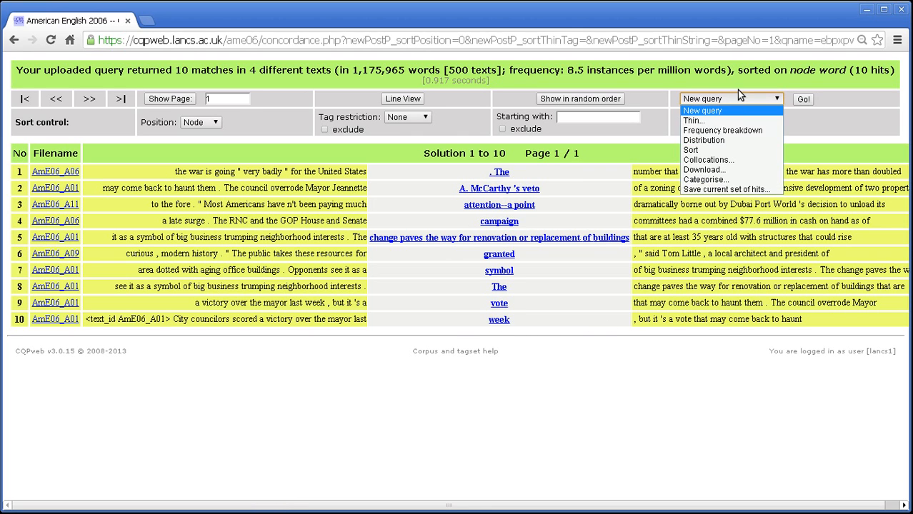
{"action": "left_click", "coordinate": [736, 135]}
{"action": "left_click", "coordinate": [802, 99]}
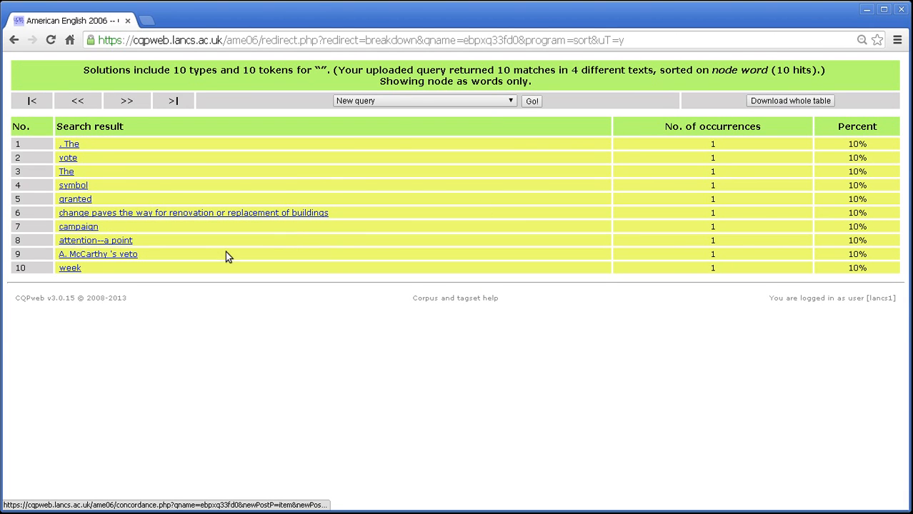
{"action": "left_click", "coordinate": [502, 103]}
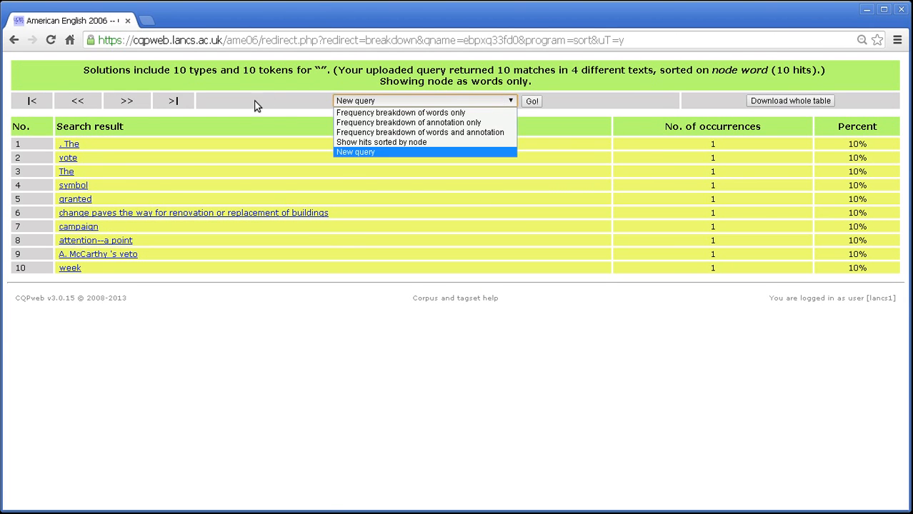
{"action": "left_click", "coordinate": [15, 40]}
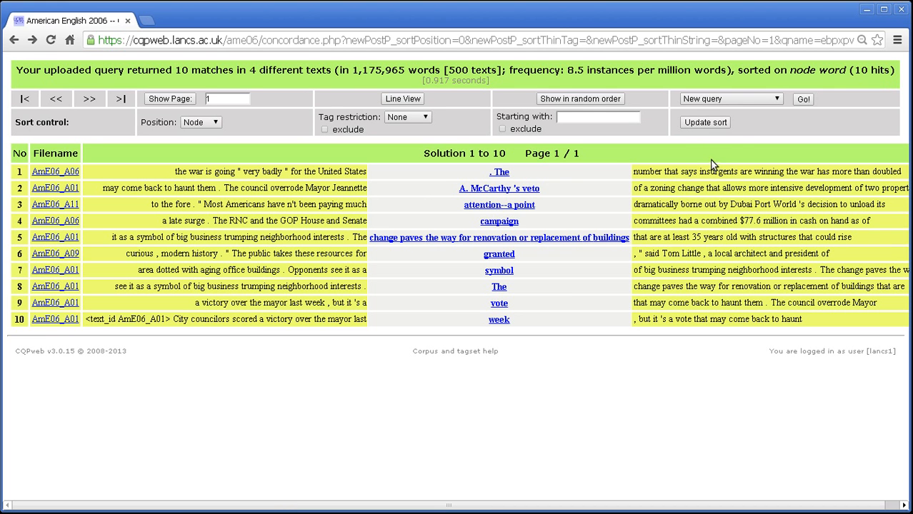
Thin the sorted query to 50% of its hits with the reproducible random method.
{"action": "left_click", "coordinate": [750, 101]}
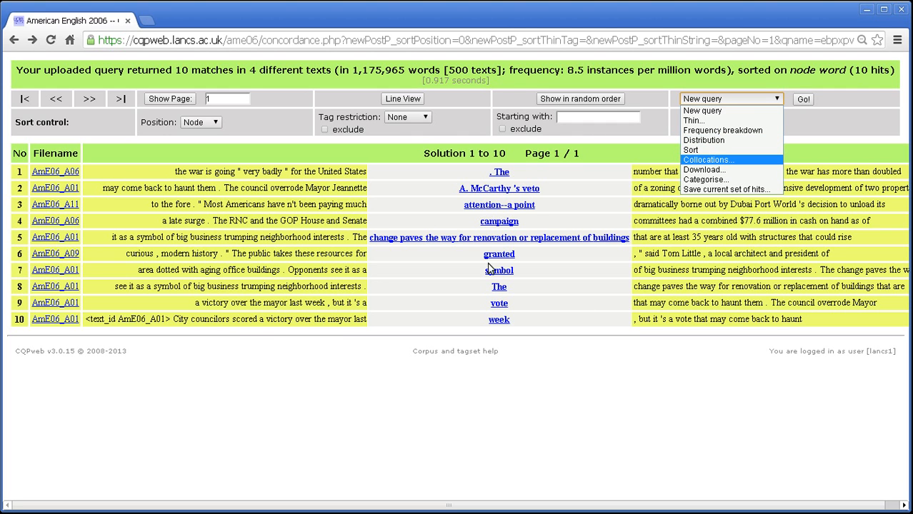
{"action": "left_click", "coordinate": [775, 289]}
{"action": "left_click", "coordinate": [738, 106]}
{"action": "left_click", "coordinate": [740, 120]}
{"action": "left_click", "coordinate": [803, 99]}
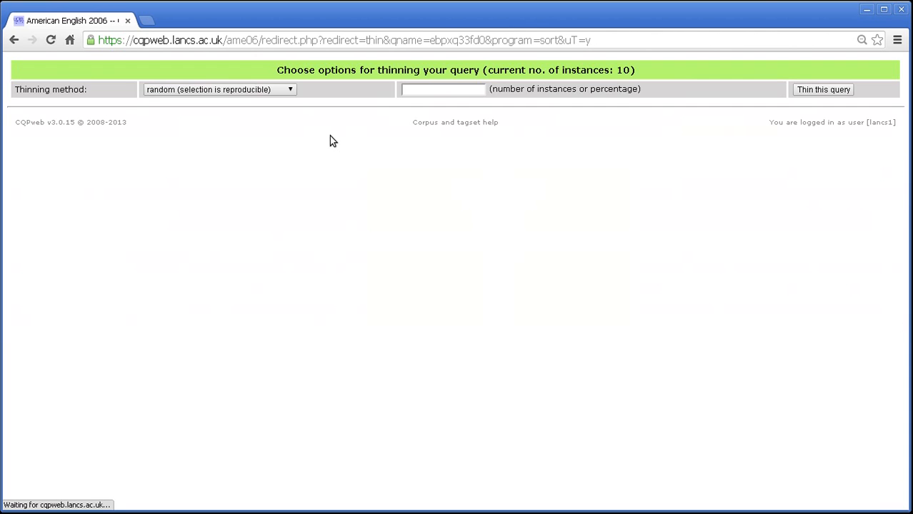
{"action": "left_click", "coordinate": [432, 89]}
{"action": "type", "text": "50"}
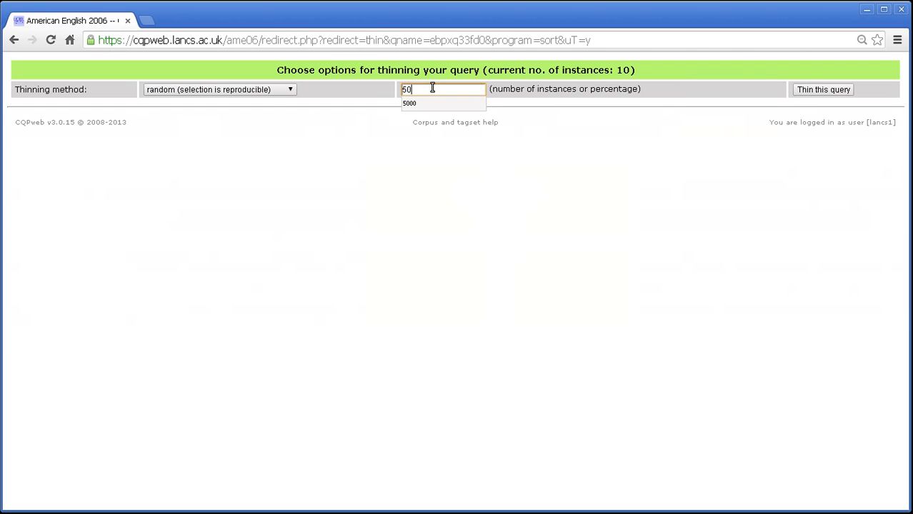
{"action": "type", "text": "%"}
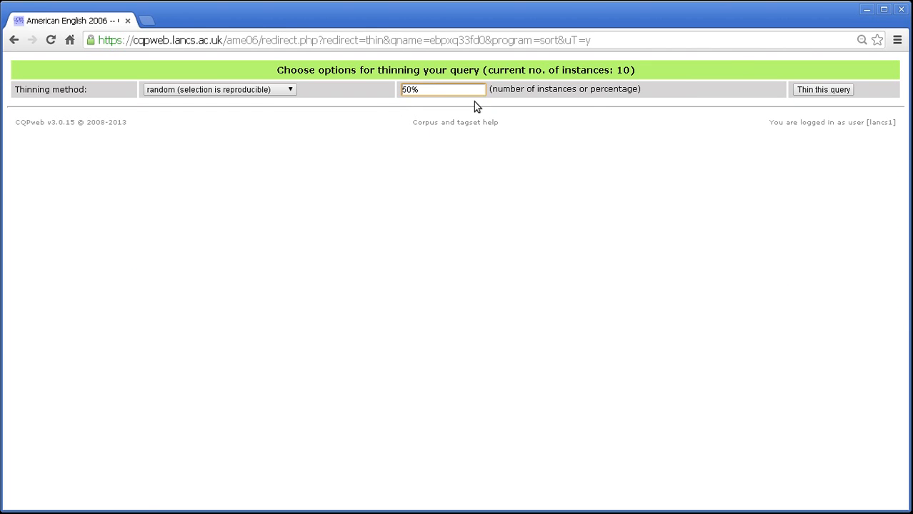
{"action": "left_click", "coordinate": [815, 90]}
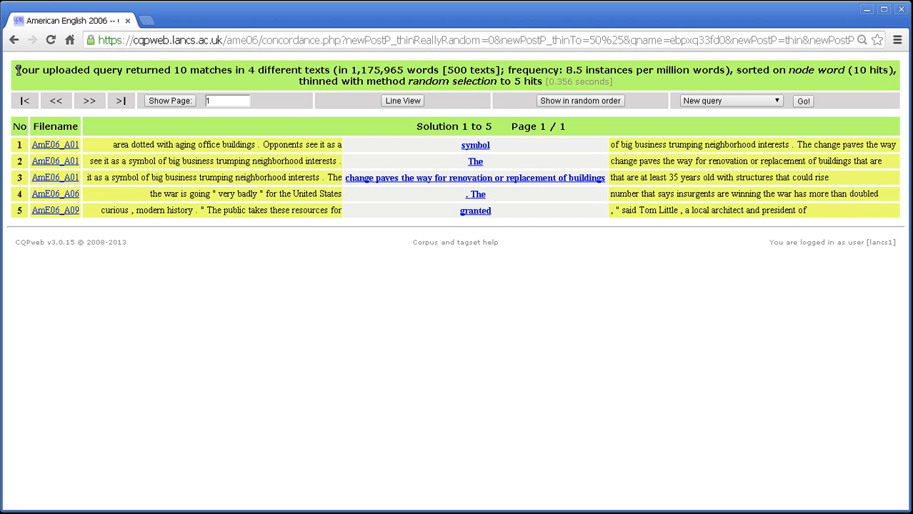
Examine the thinned concordance's heading for how it describes the uploaded query, the sorting and the thinning.
{"action": "left_click_drag", "start_coordinate": [15, 70], "coordinate": [549, 83]}
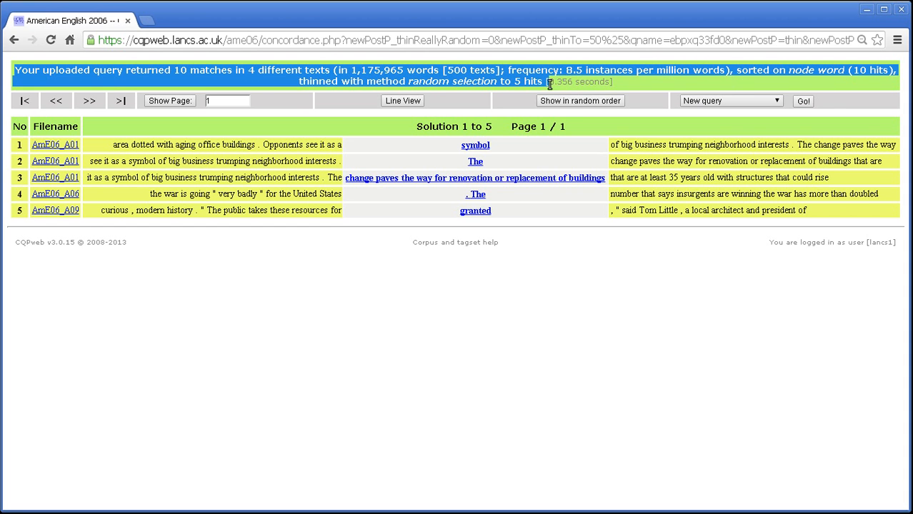
{"action": "left_click", "coordinate": [533, 85]}
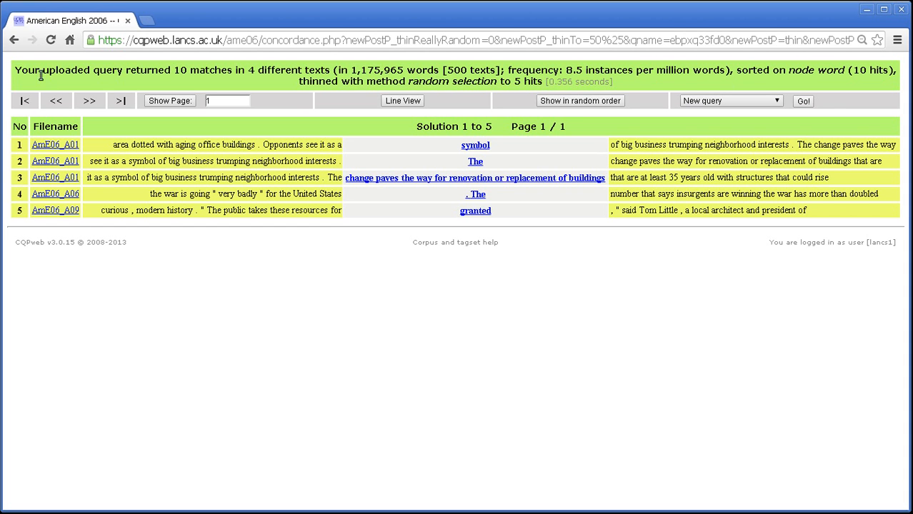
{"action": "left_click_drag", "start_coordinate": [17, 72], "coordinate": [122, 70]}
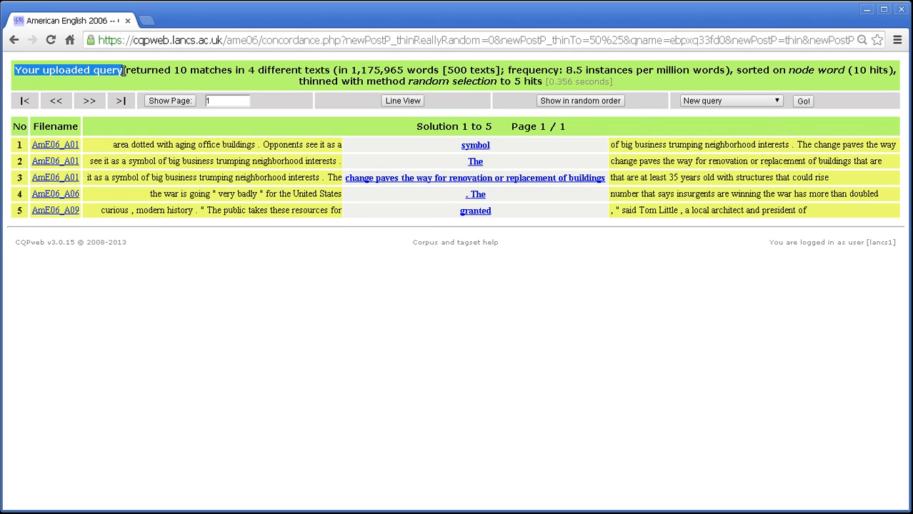
{"action": "mouse_move", "coordinate": [122, 70]}
{"action": "left_mouse_down"}
{"action": "mouse_move", "coordinate": [107, 72]}
{"action": "mouse_move", "coordinate": [121, 72]}
{"action": "left_mouse_up"}
{"action": "double_click", "coordinate": [114, 71]}
{"action": "left_click", "coordinate": [126, 69]}
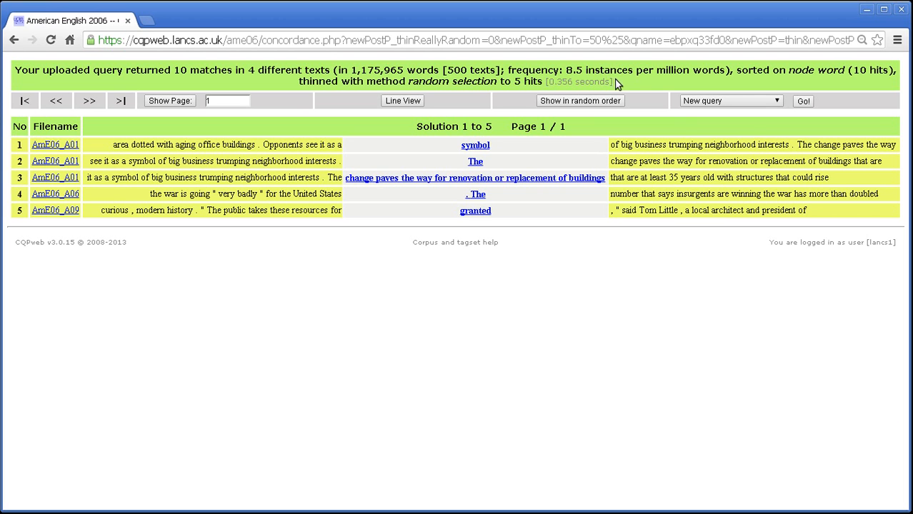
Choose Download as the action for the thinned set of hits.
{"action": "left_click", "coordinate": [688, 101]}
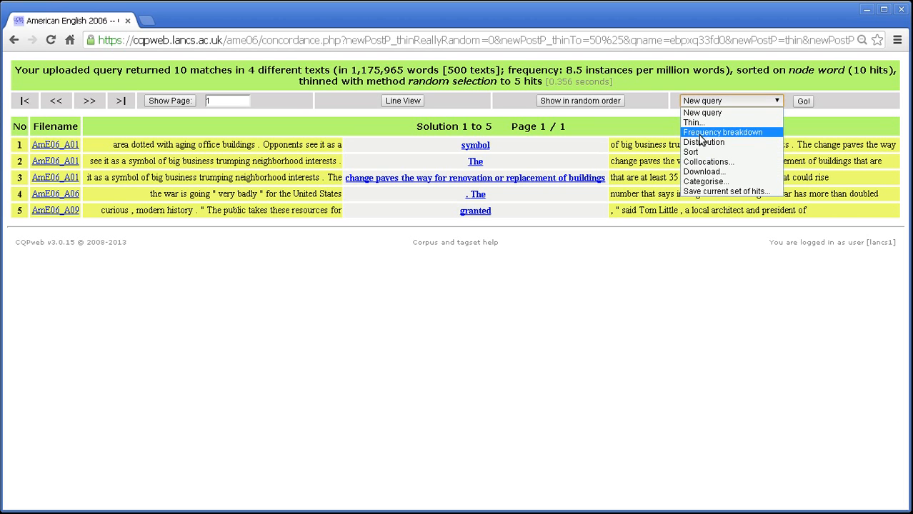
{"action": "left_click", "coordinate": [702, 172]}
{"action": "left_click", "coordinate": [722, 100]}
{"action": "left_click", "coordinate": [734, 77]}
{"action": "left_click_drag", "start_coordinate": [613, 81], "coordinate": [547, 82]}
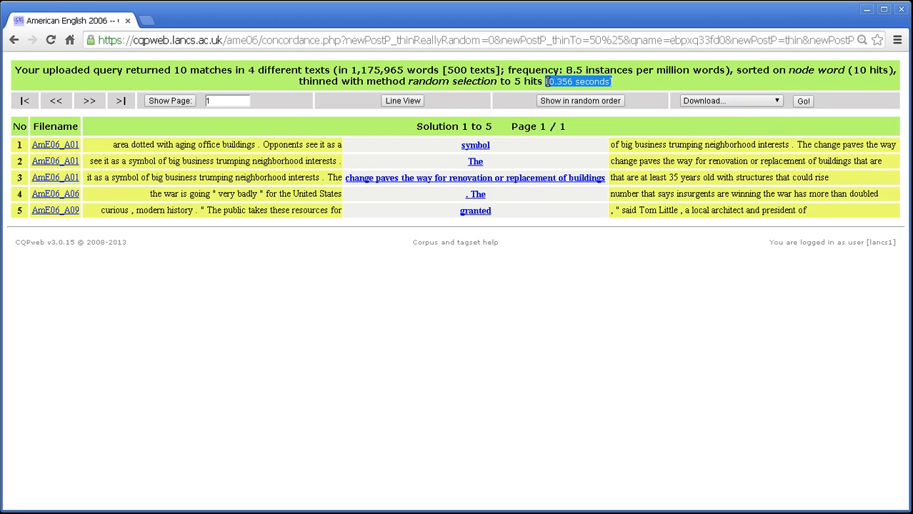
{"action": "left_click", "coordinate": [515, 84]}
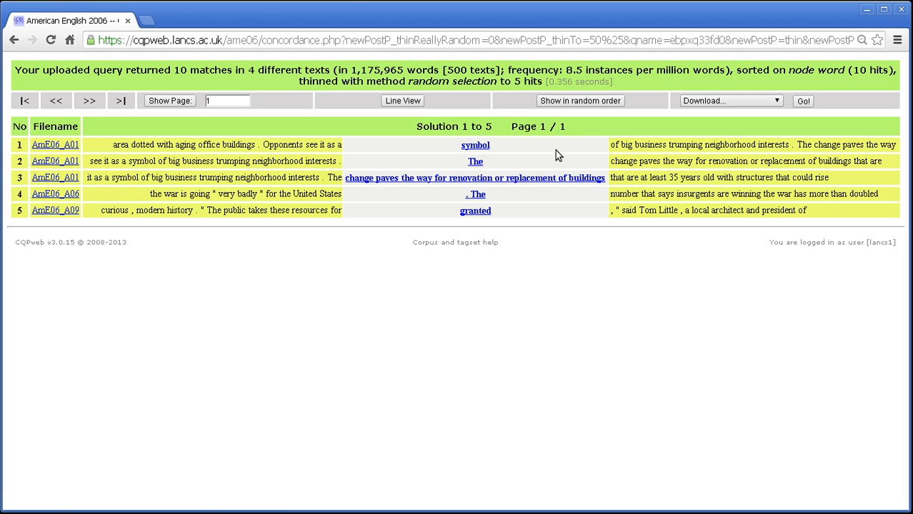
{"action": "triple_click", "coordinate": [563, 127]}
{"action": "left_click_drag", "start_coordinate": [564, 129], "coordinate": [545, 131]}
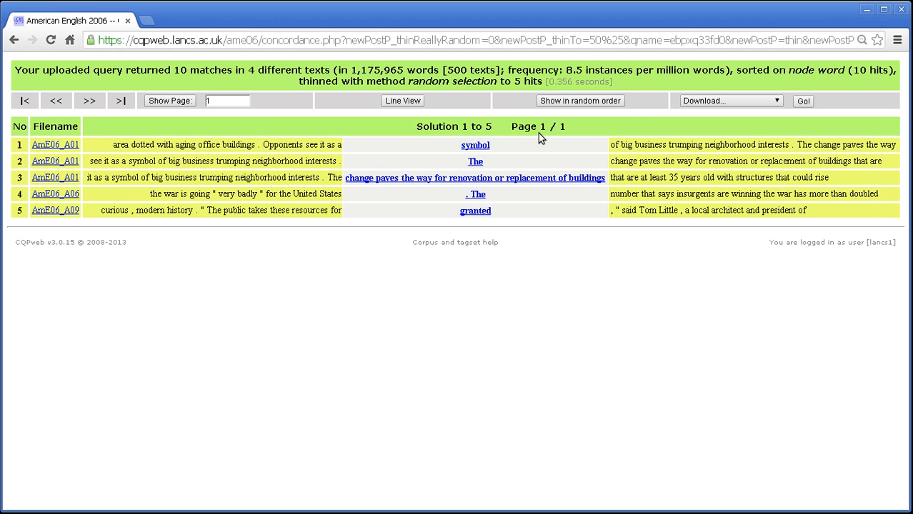